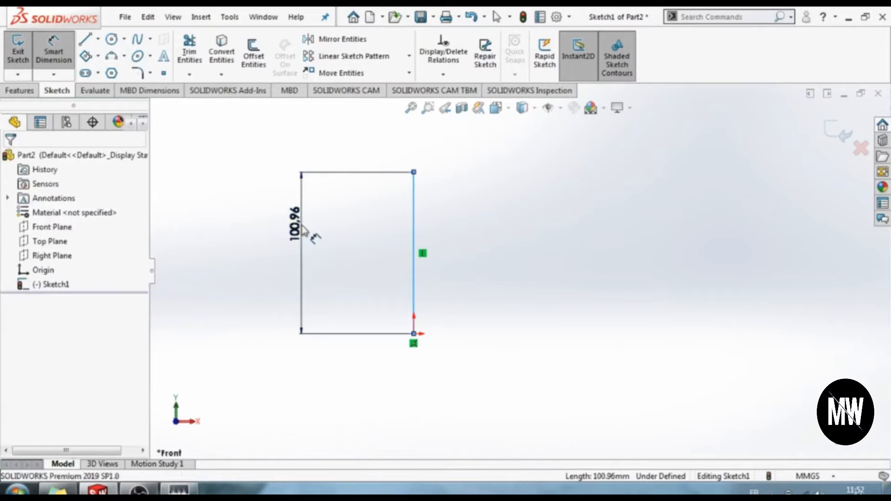
- Set the vertical line's length to 43 mm and close the sketch
{"action": "type", "text": "43"}
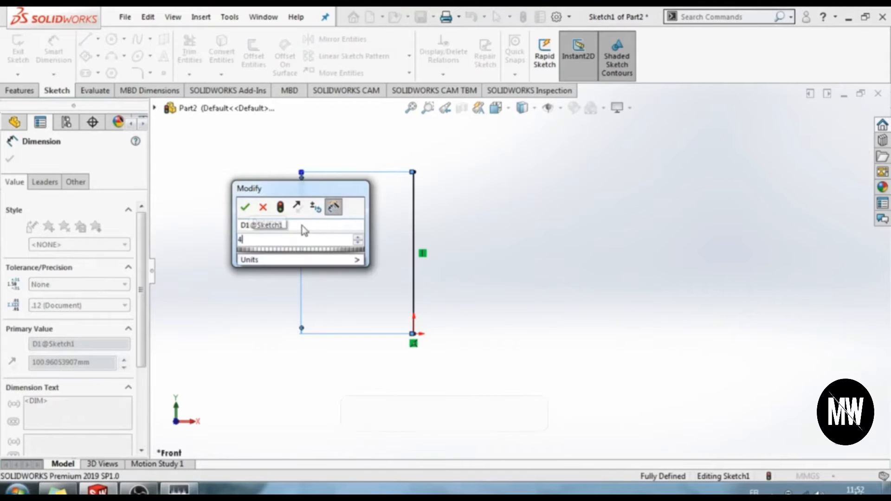
{"action": "key", "text": "Return"}
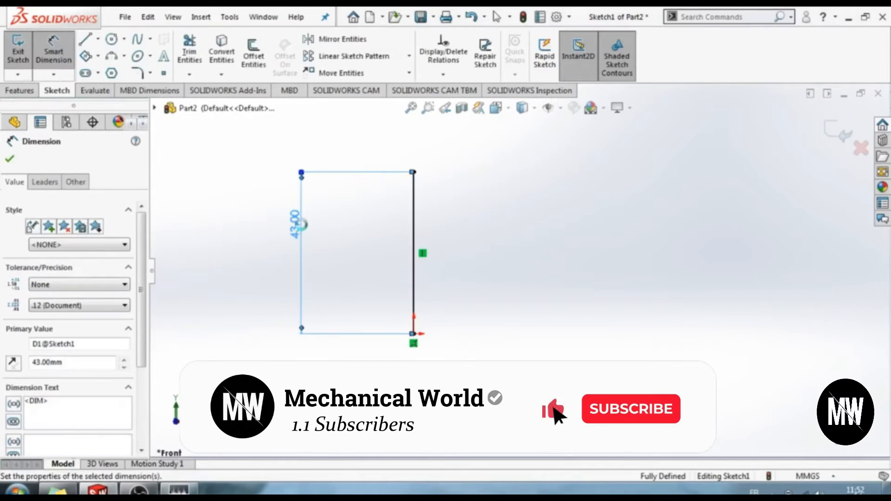
{"action": "left_click", "coordinate": [10, 165]}
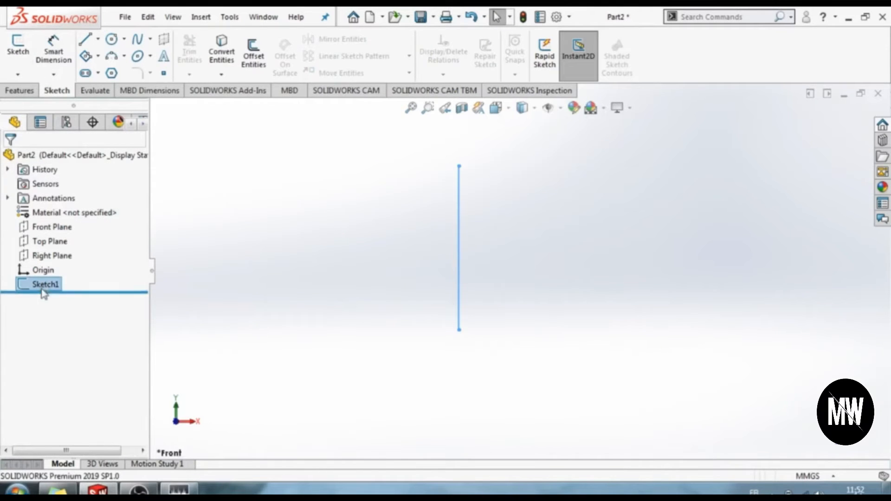
{"action": "left_click", "coordinate": [60, 314]}
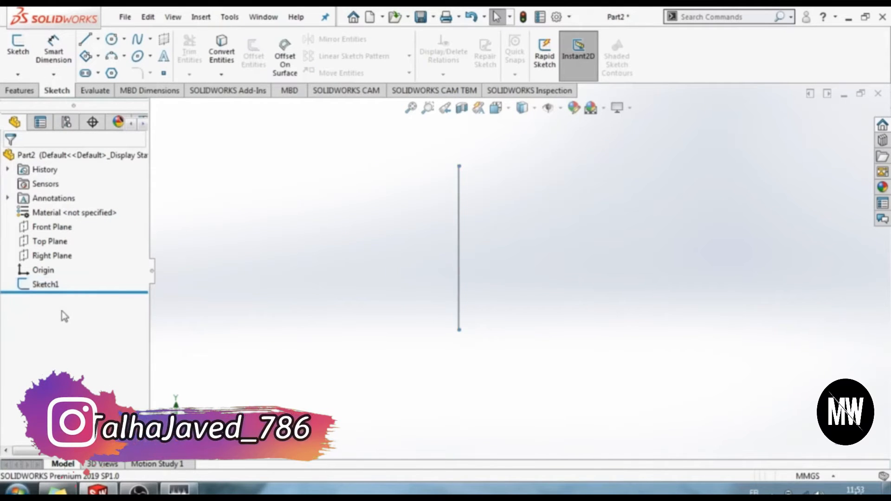
- Sketch a circle on the Front Plane, level with the line's lower end, and give it a 3 mm diameter
{"action": "left_click", "coordinate": [18, 46]}
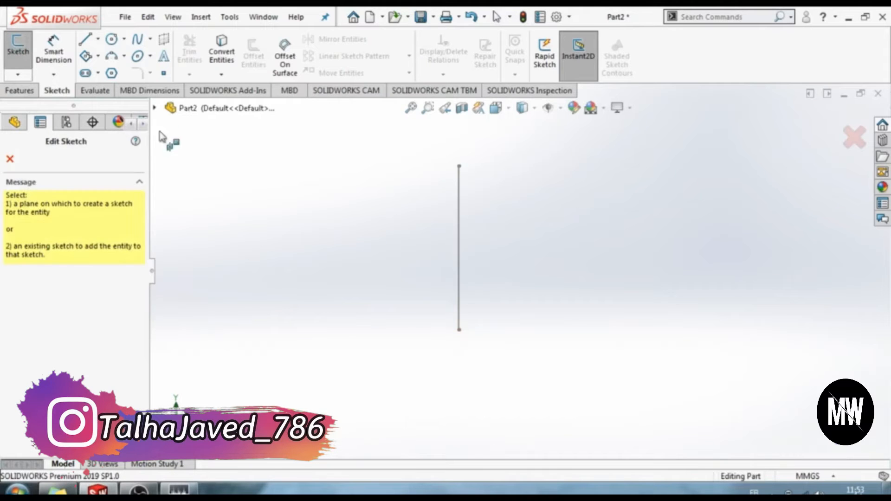
{"action": "left_click", "coordinate": [156, 108]}
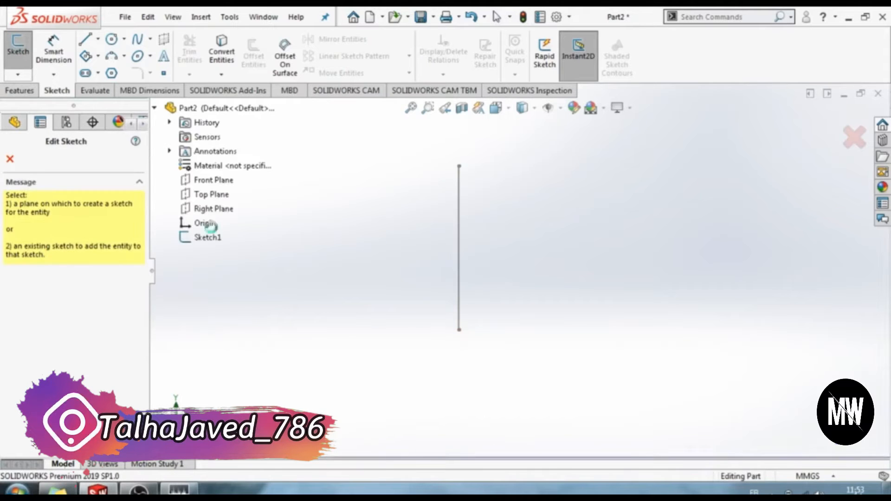
{"action": "left_click", "coordinate": [214, 182]}
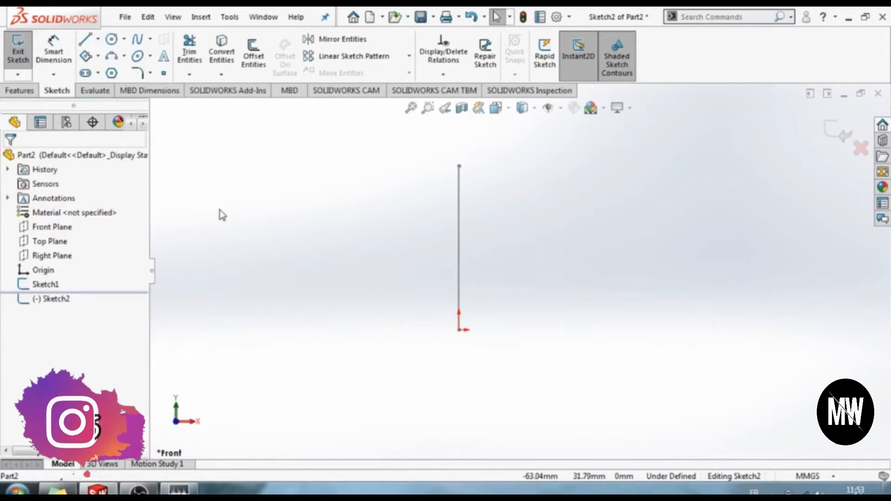
{"action": "left_click", "coordinate": [109, 50]}
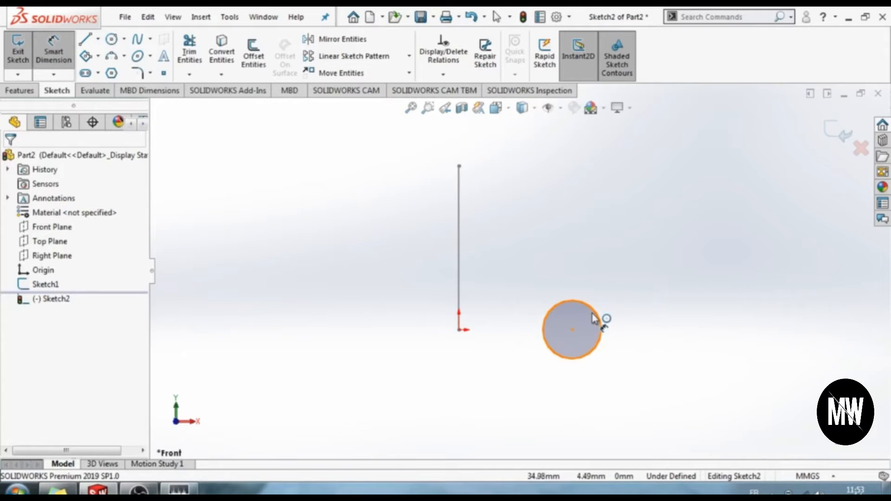
{"action": "left_click", "coordinate": [593, 311]}
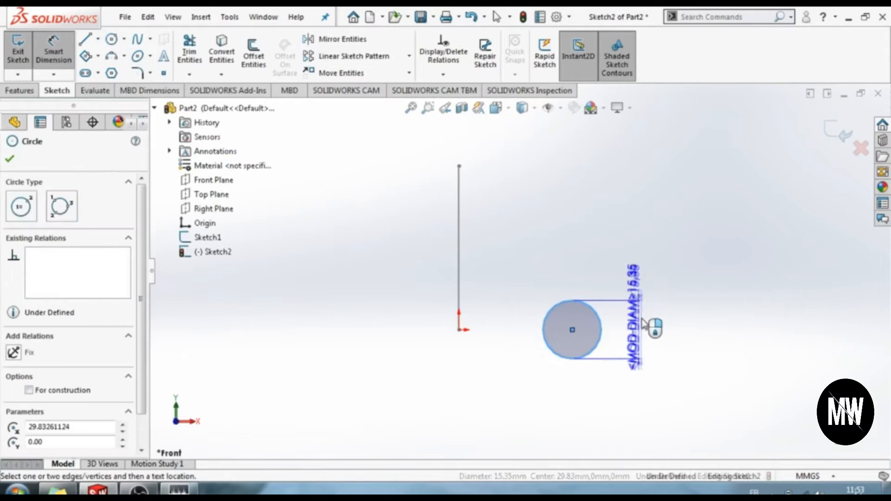
{"action": "left_click", "coordinate": [643, 320]}
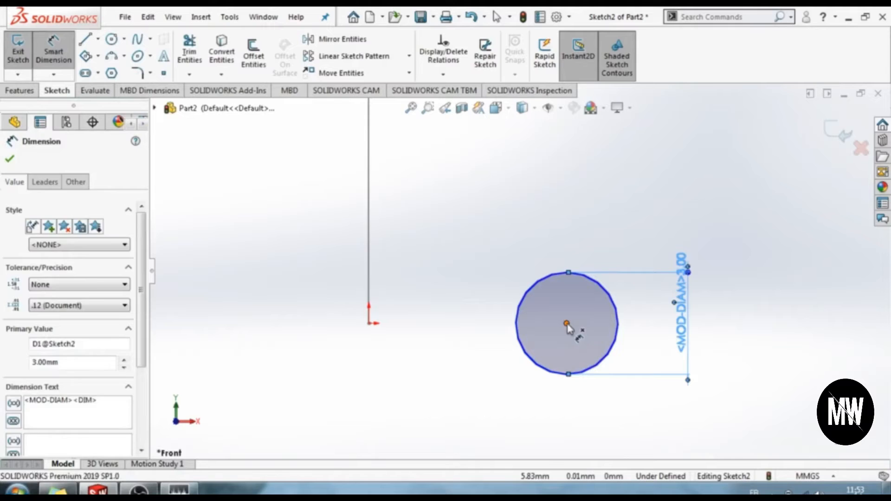
- Dimension the circle's centre 8 mm horizontally from the origin and close the sketch
{"action": "left_click", "coordinate": [567, 323]}
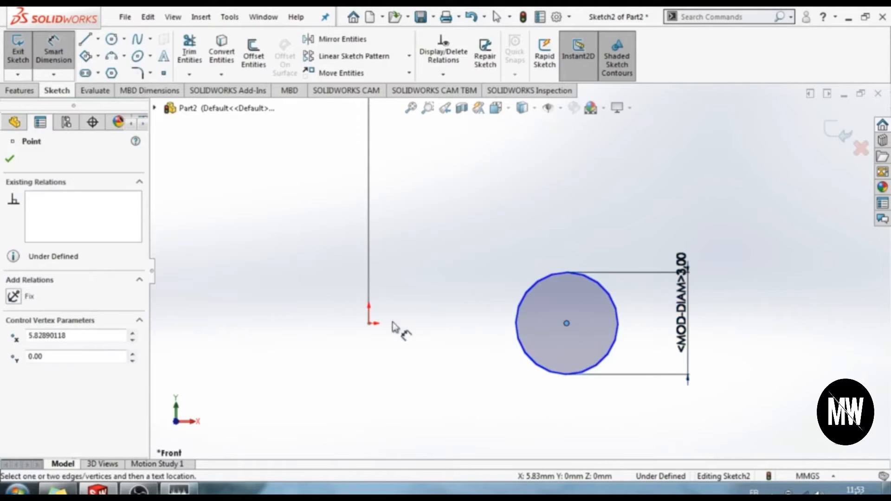
{"action": "left_click", "coordinate": [369, 323]}
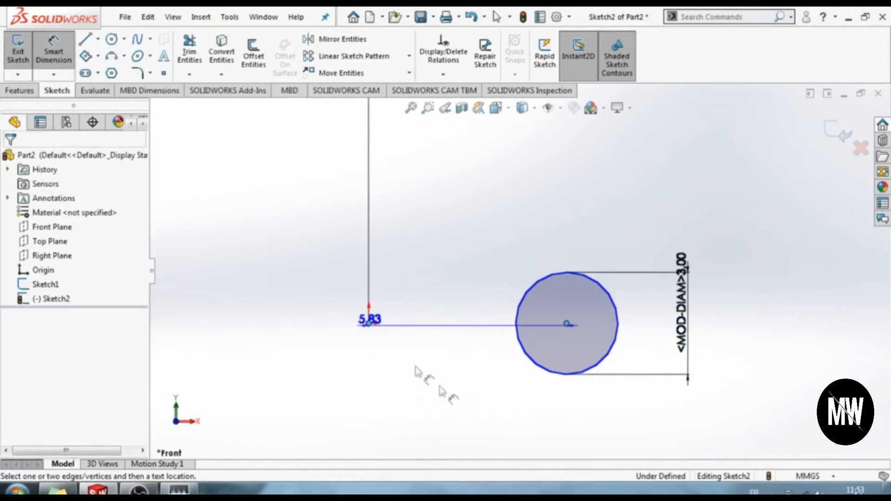
{"action": "left_click", "coordinate": [449, 418]}
{"action": "type", "text": "8"}
{"action": "key", "text": "Return"}
{"action": "scroll", "coordinate": [500, 325], "scroll_direction": "up", "scroll_amount": 4}
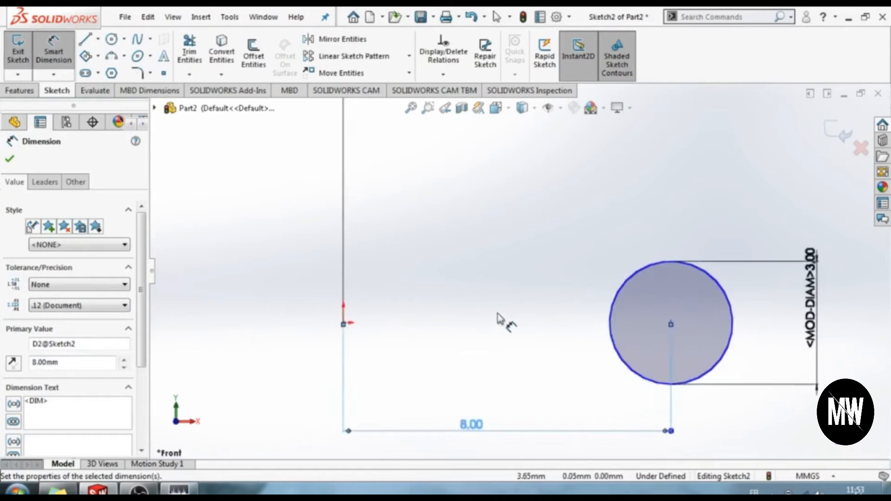
{"action": "left_click", "coordinate": [10, 160]}
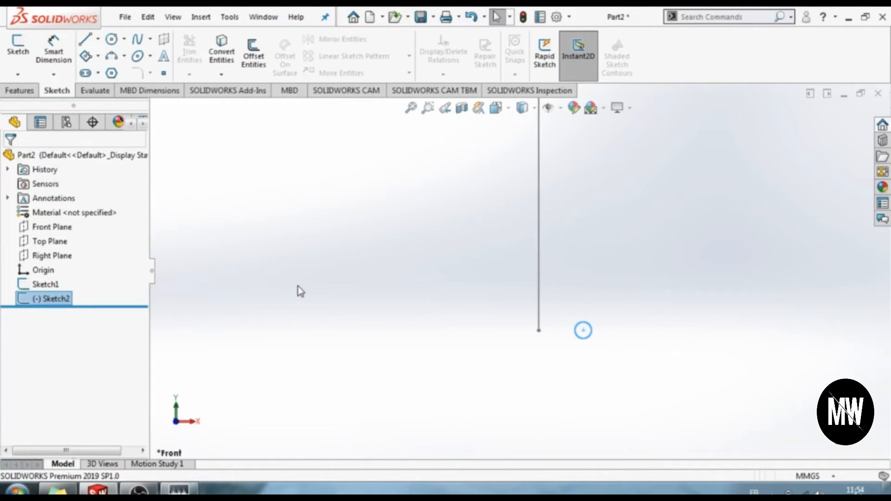
- Start a Sweep boss using the circle sketch as profile and the vertical line as path
{"action": "left_click", "coordinate": [201, 17]}
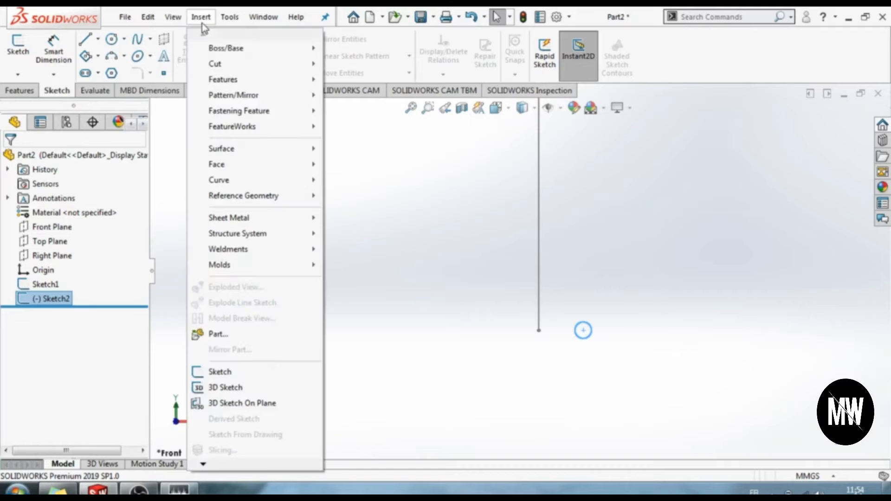
{"action": "mouse_move", "coordinate": [230, 49]}
{"action": "left_click", "coordinate": [356, 79]}
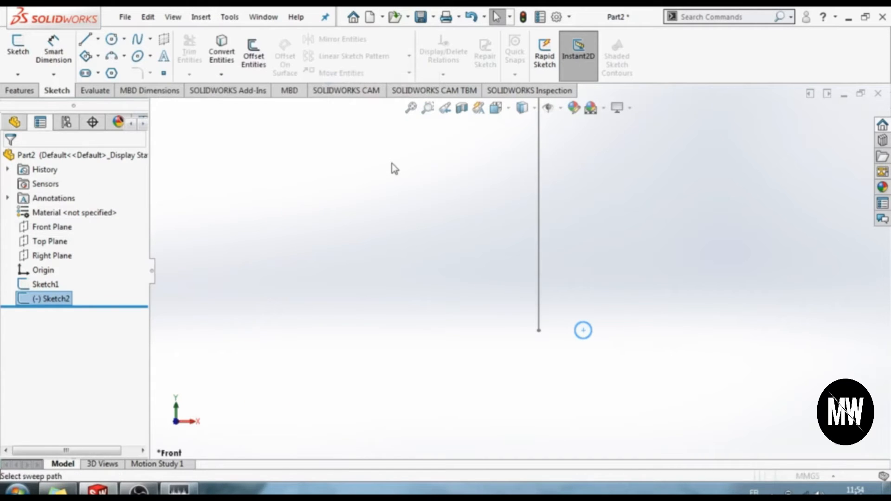
{"action": "left_click", "coordinate": [59, 230]}
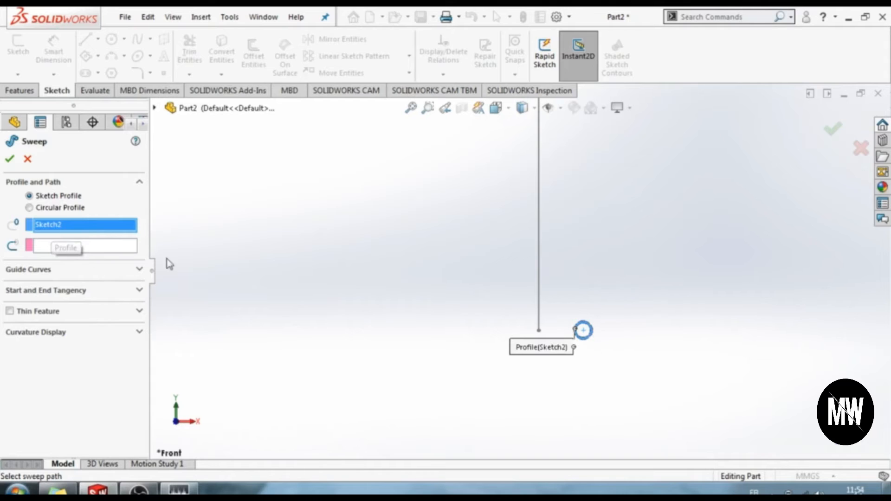
{"action": "left_click", "coordinate": [86, 249]}
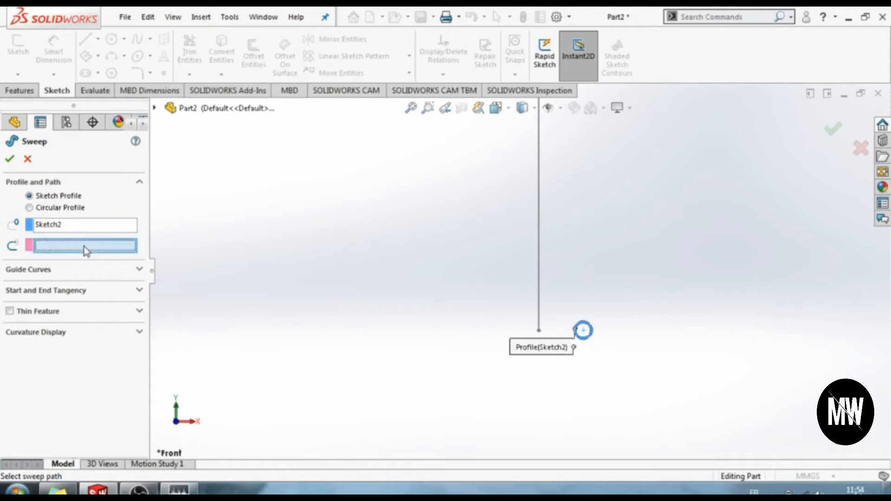
{"action": "left_click", "coordinate": [540, 227]}
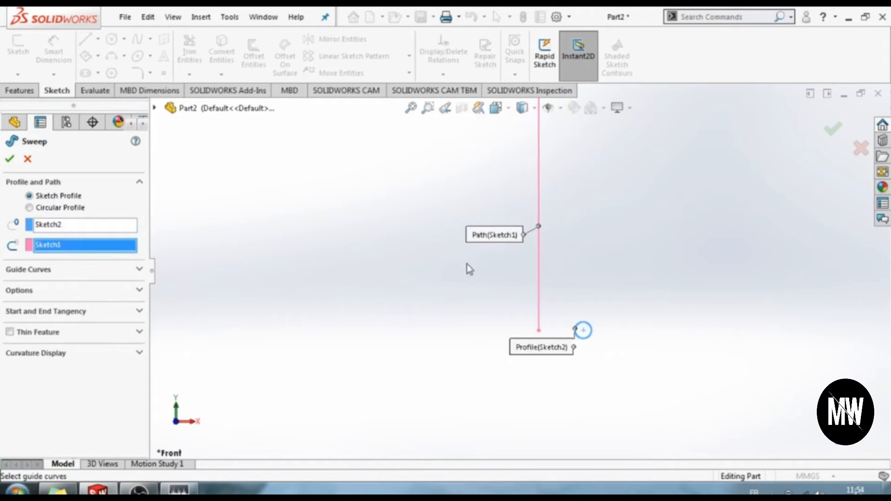
- Set the sweep's profile twist to Specify Twist Value with 9 revolutions and create the coil
{"action": "left_click", "coordinate": [12, 292]}
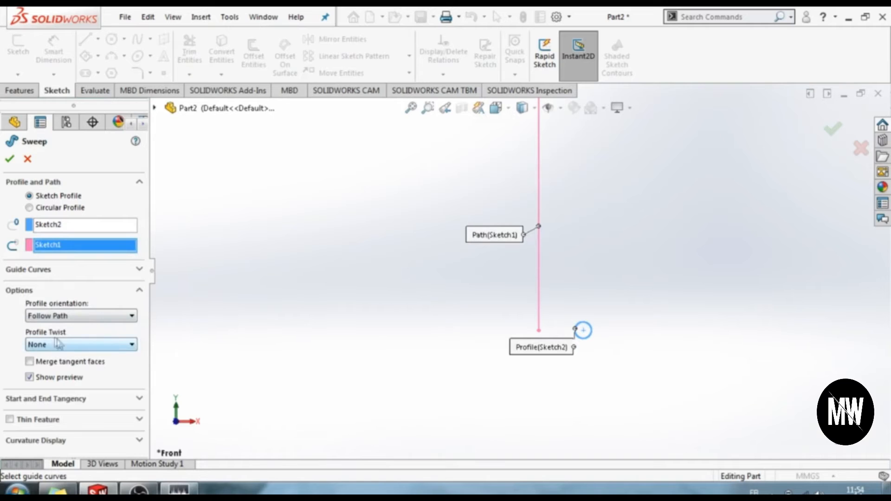
{"action": "left_click", "coordinate": [74, 346]}
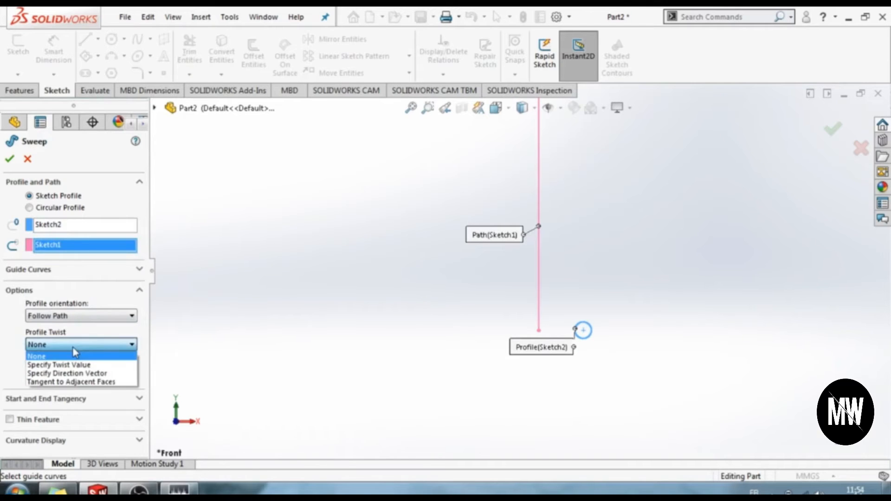
{"action": "left_click", "coordinate": [77, 366]}
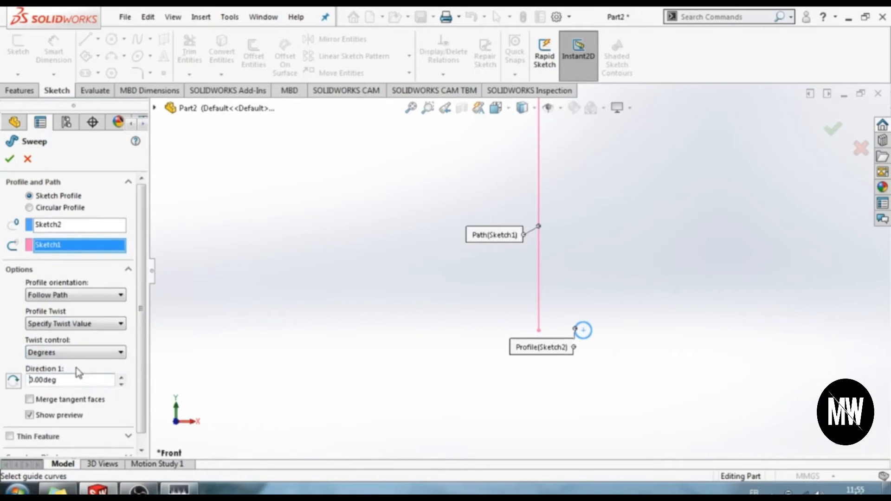
{"action": "left_click", "coordinate": [51, 354]}
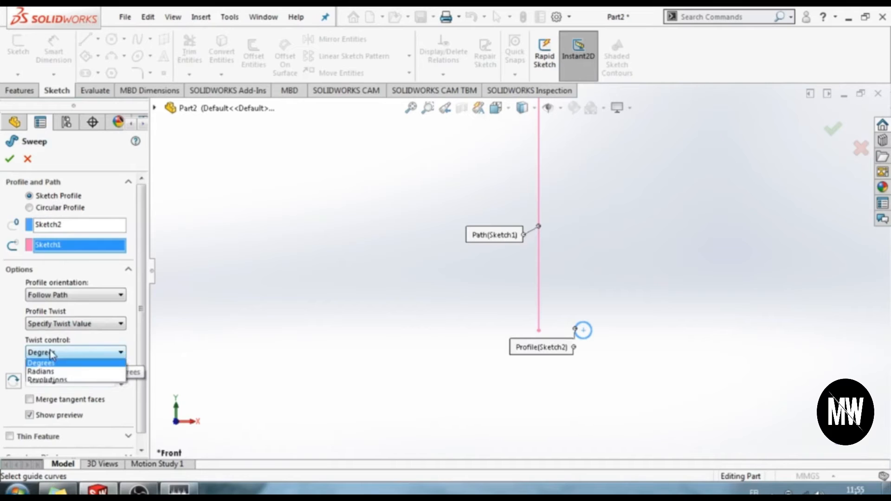
{"action": "left_click", "coordinate": [57, 382]}
{"action": "left_click", "coordinate": [31, 380]}
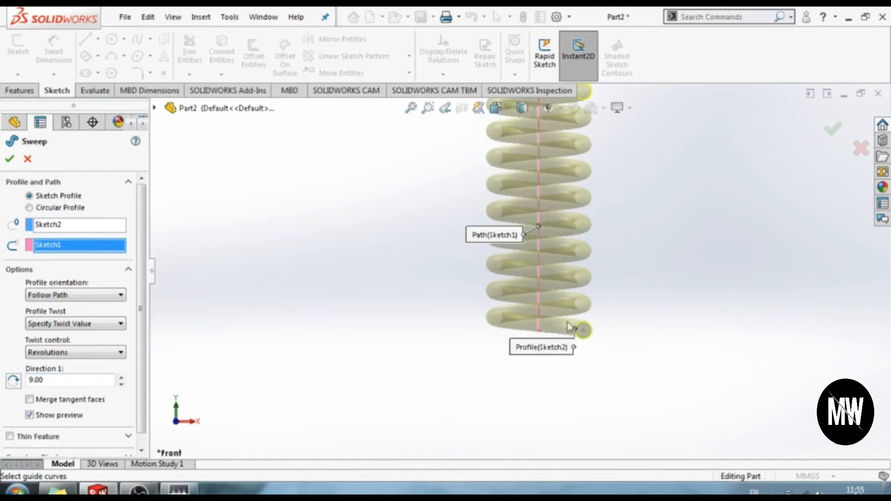
{"action": "scroll", "coordinate": [616, 272], "scroll_direction": "up", "scroll_amount": 2}
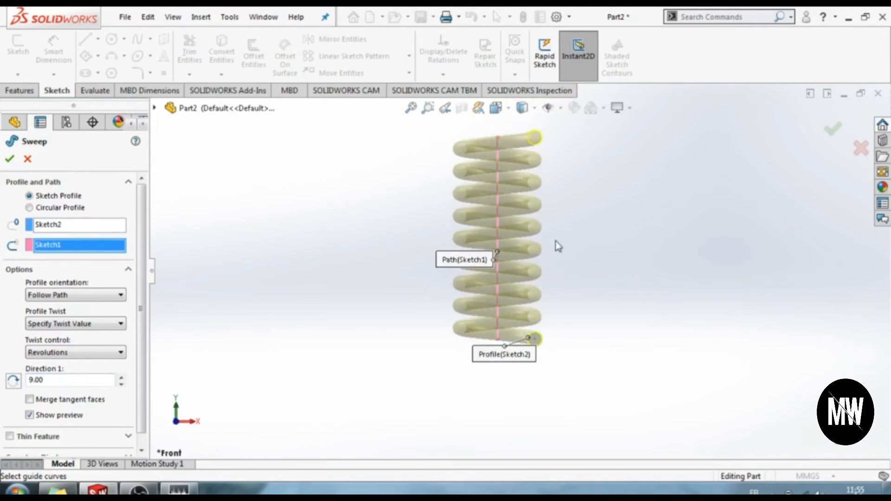
{"action": "scroll", "coordinate": [559, 247], "scroll_direction": "down", "scroll_amount": 1}
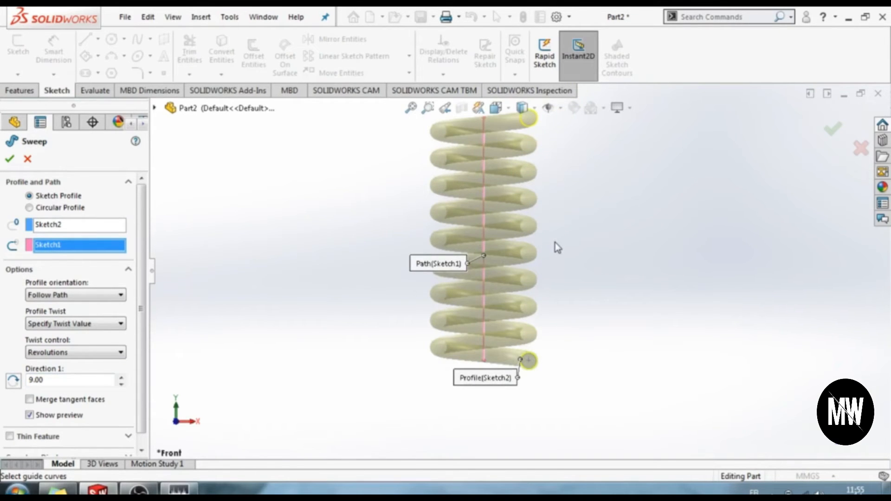
{"action": "mouse_move", "coordinate": [557, 247]}
{"action": "middle_mouse_down"}
{"action": "mouse_move", "coordinate": [543, 164]}
{"action": "mouse_move", "coordinate": [509, 308]}
{"action": "middle_mouse_up"}
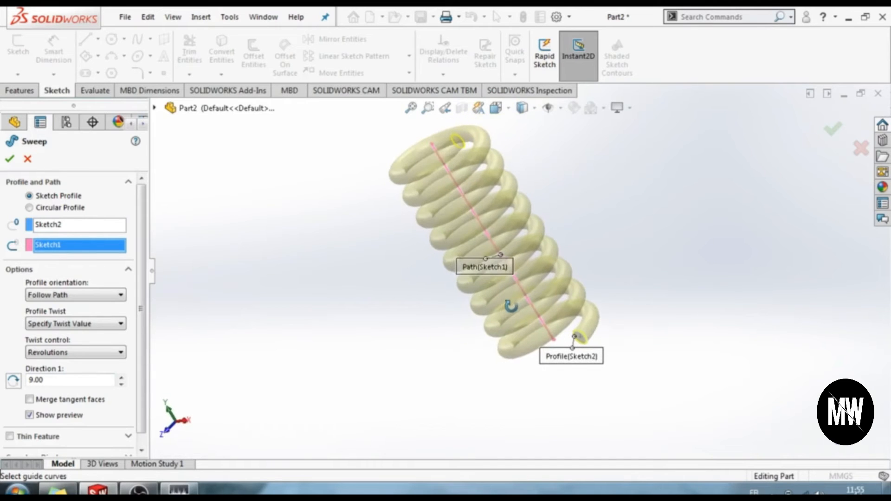
{"action": "left_click", "coordinate": [10, 160]}
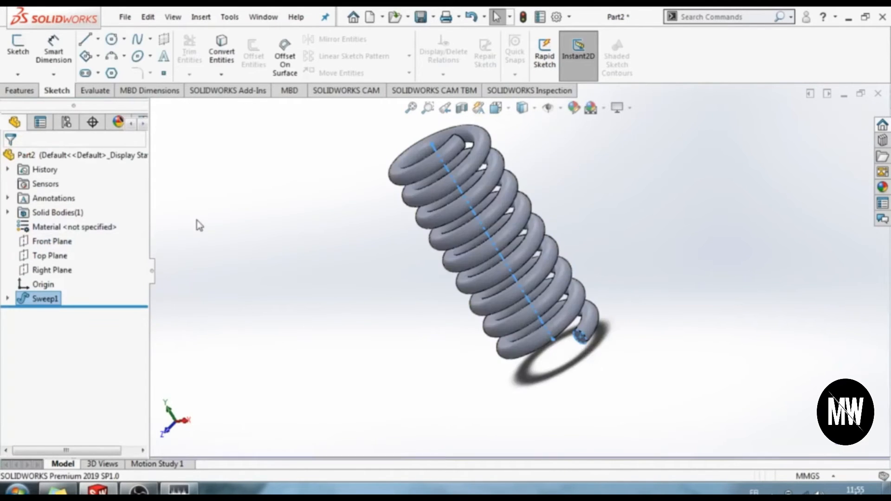
- Start a new sketch on the Front Plane, with the spring shown in front view
{"action": "scroll", "coordinate": [529, 286], "scroll_direction": "down", "scroll_amount": 2}
{"action": "scroll", "coordinate": [522, 275], "scroll_direction": "up", "scroll_amount": 4}
{"action": "middle_click_drag", "start_coordinate": [427, 306], "coordinate": [546, 243]}
{"action": "scroll", "coordinate": [546, 243], "scroll_direction": "down", "scroll_amount": 3}
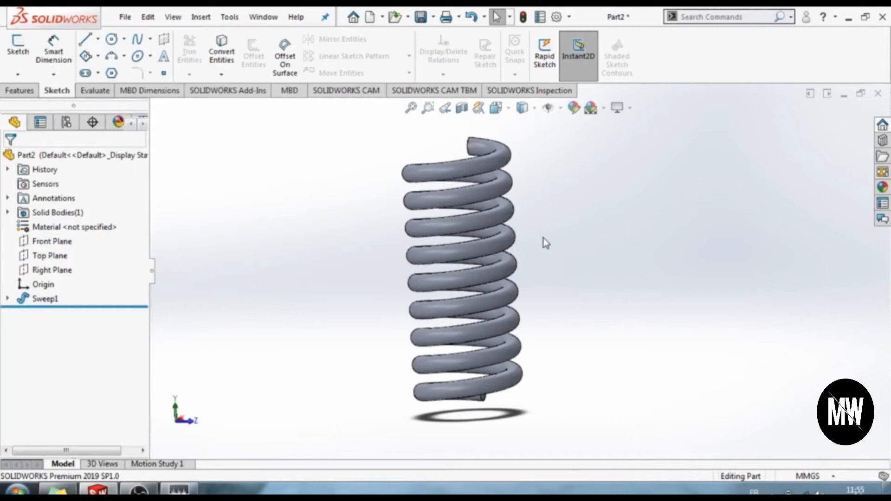
{"action": "left_click", "coordinate": [19, 60]}
{"action": "left_click", "coordinate": [495, 108]}
{"action": "left_click", "coordinate": [515, 162]}
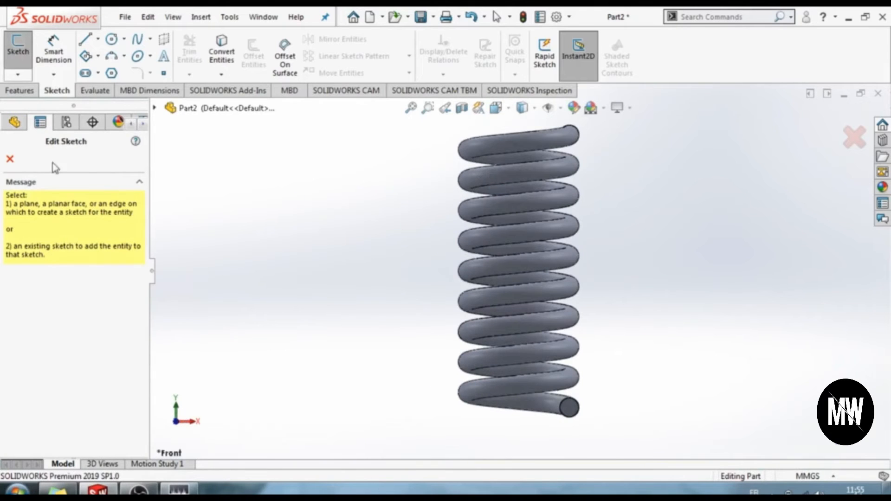
{"action": "left_click", "coordinate": [156, 109]}
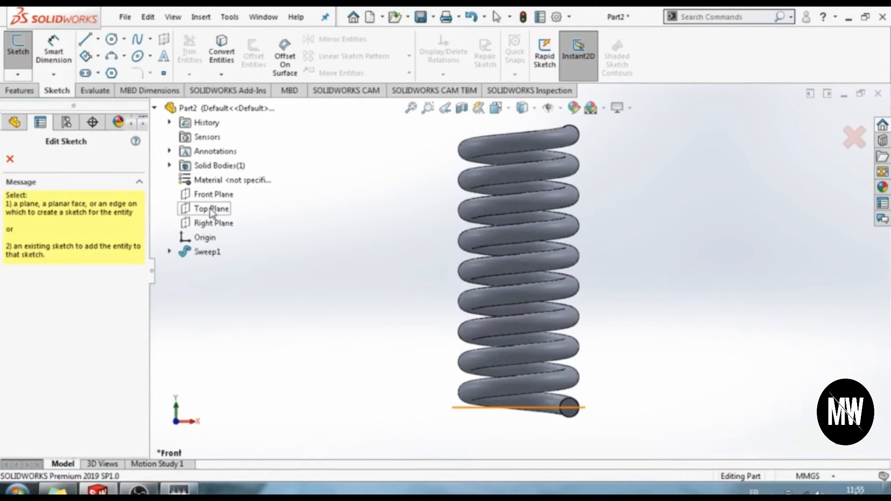
{"action": "left_click", "coordinate": [211, 199]}
- Draw a center rectangle around the coils, centred vertically above the origin and slightly wider than the spring
{"action": "left_click", "coordinate": [97, 56]}
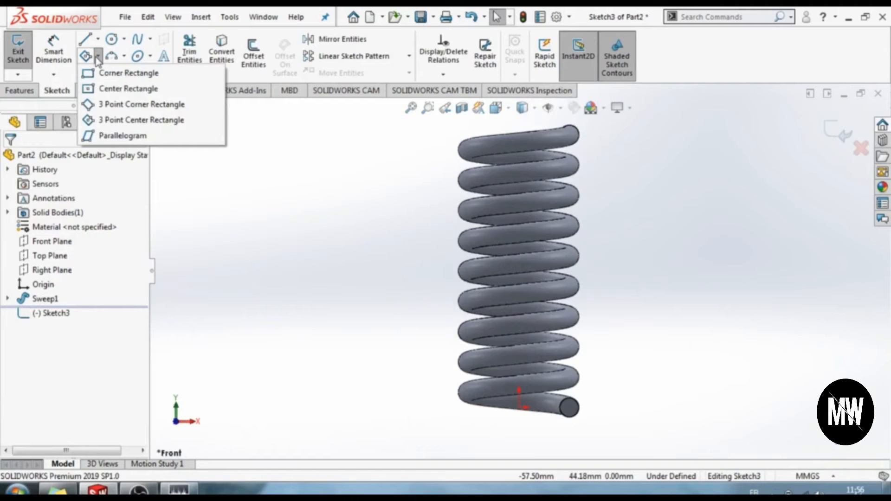
{"action": "left_click", "coordinate": [111, 89]}
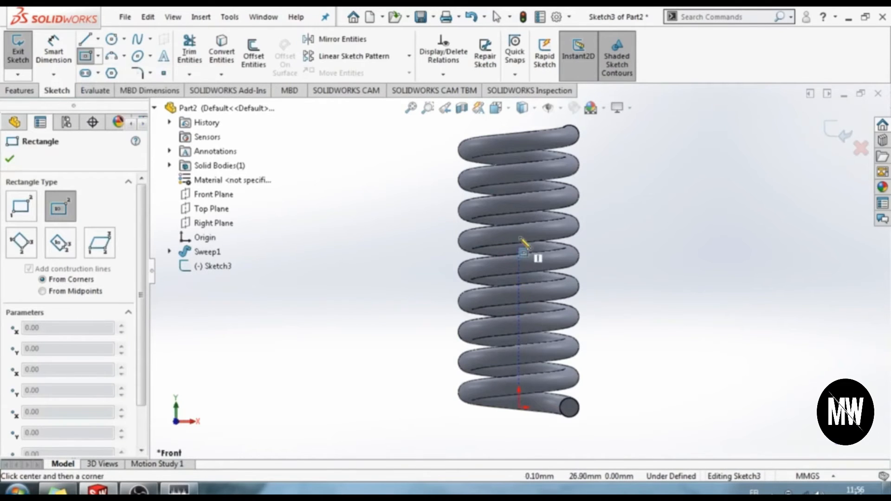
{"action": "left_click", "coordinate": [519, 254]}
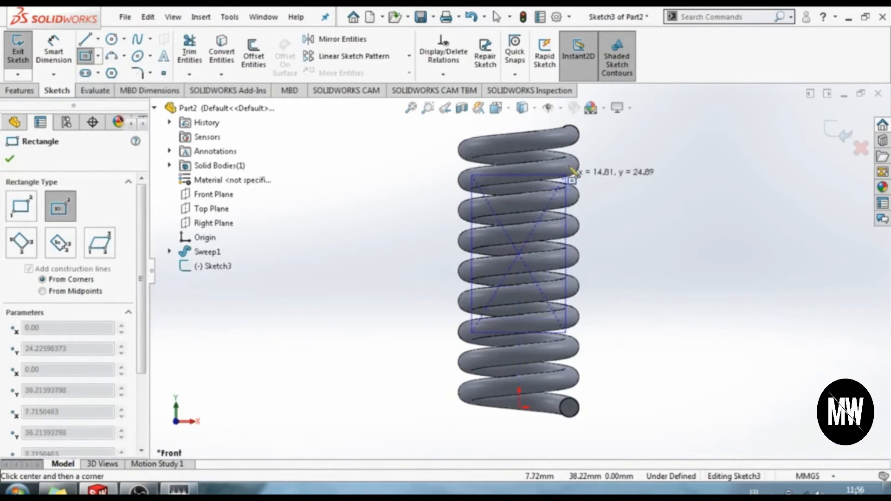
{"action": "left_click", "coordinate": [586, 119]}
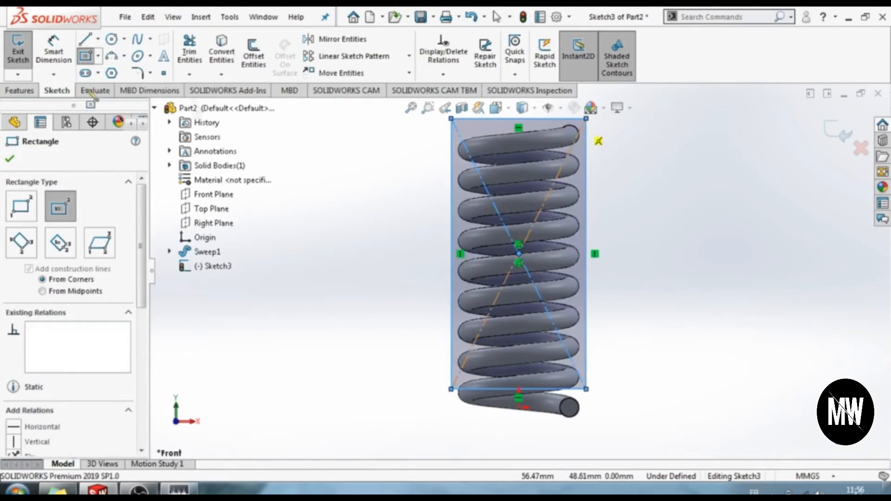
- Dimension the rectangle's lower edge to lie 1 mm above the origin
{"action": "left_click", "coordinate": [53, 52]}
{"action": "left_click", "coordinate": [497, 389]}
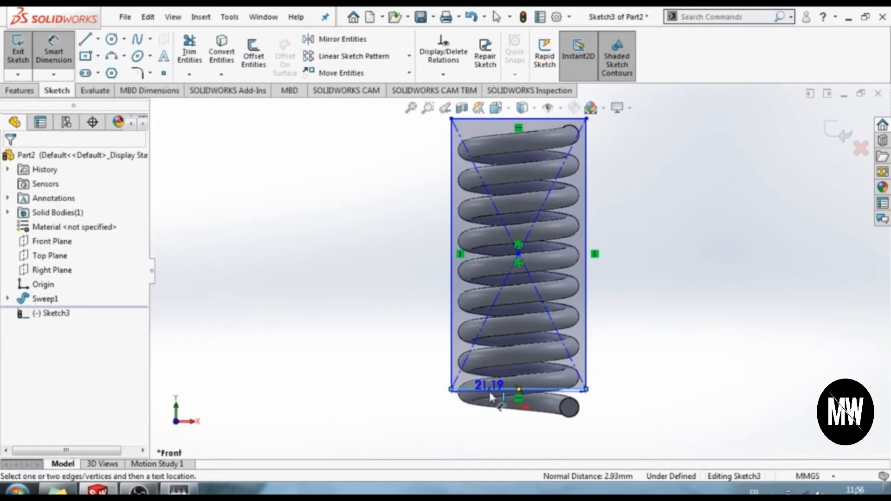
{"action": "left_click", "coordinate": [519, 408]}
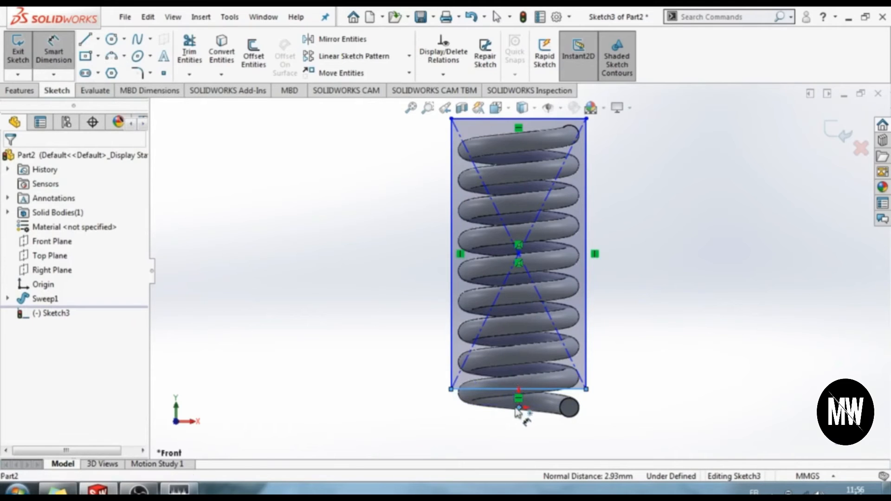
{"action": "left_click", "coordinate": [339, 411]}
{"action": "type", "text": "1"}
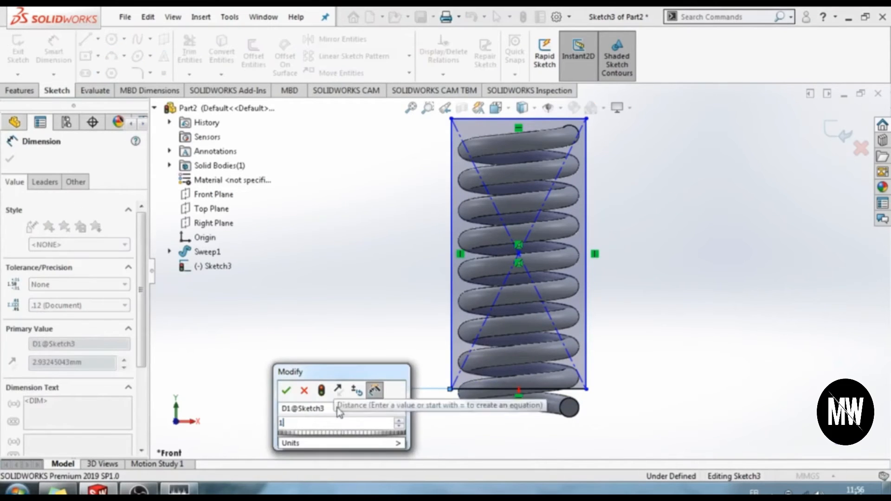
{"action": "left_click", "coordinate": [286, 390]}
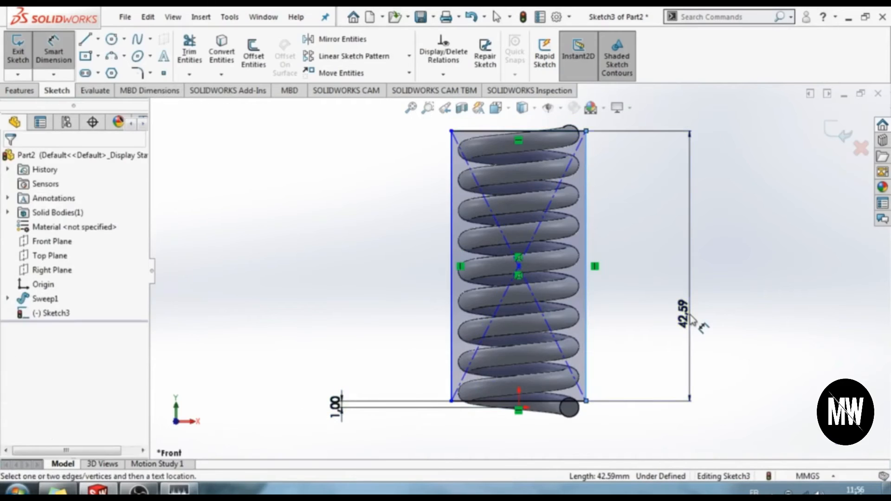
- Dimension the rectangle's height along its right edge as 34.4 mm
{"action": "left_click", "coordinate": [691, 320]}
{"action": "type", "text": "34.4"}
{"action": "key", "text": "Return"}
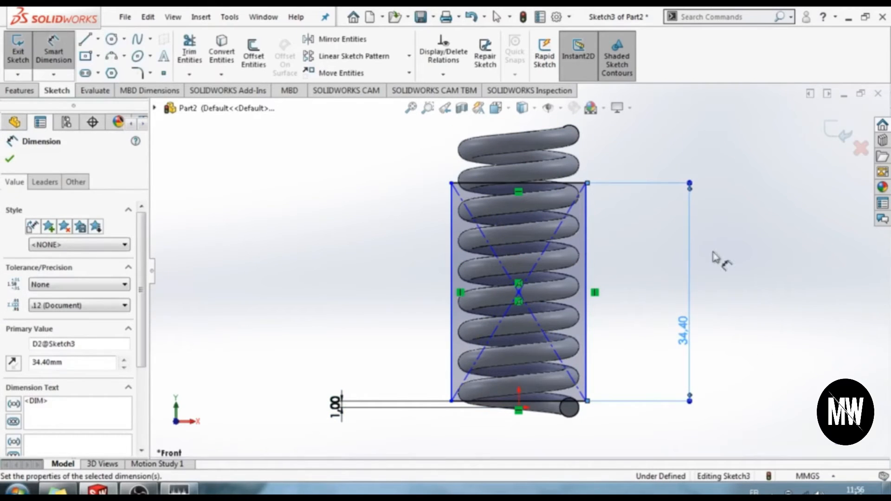
- Dimension the rectangle's width along its upper edge as 20 mm
{"action": "left_click", "coordinate": [533, 183]}
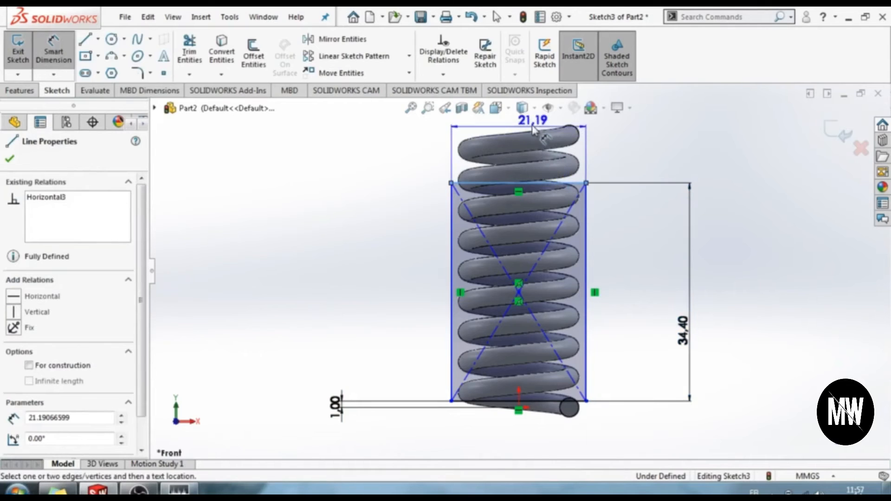
{"action": "left_click", "coordinate": [534, 131]}
{"action": "type", "text": "éà"}
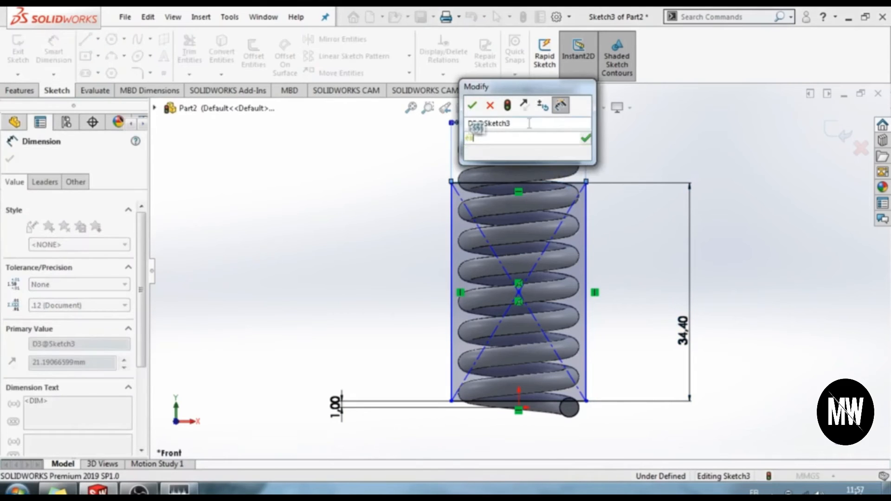
{"action": "key", "text": "BackSpace"}
{"action": "type", "text": "20"}
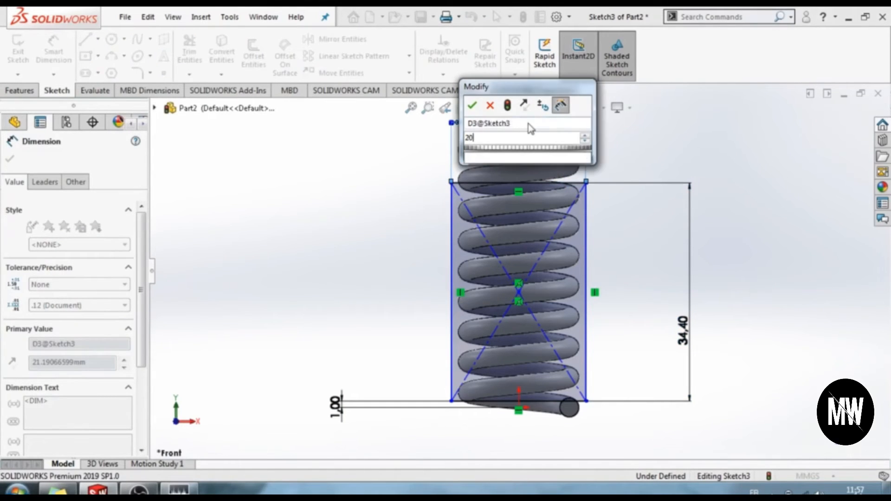
{"action": "key", "text": "Return"}
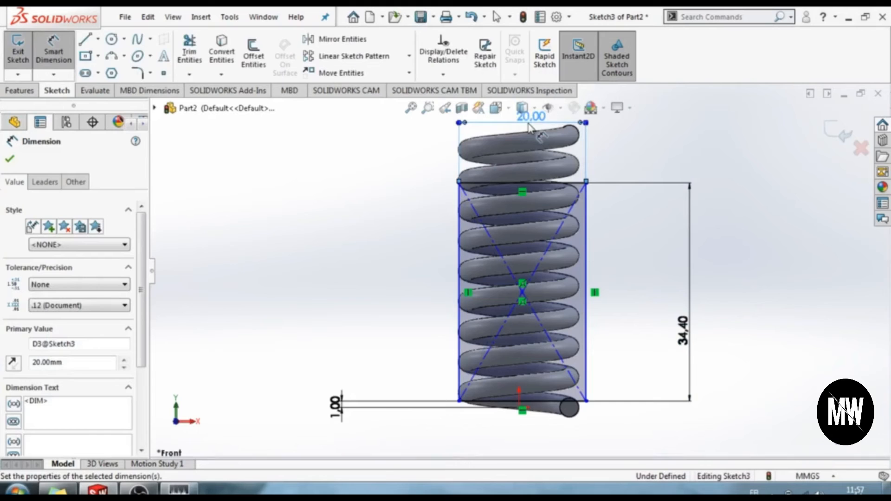
- Draw a centerline about 44 mm long from the origin up through the middle of the spring
{"action": "left_click", "coordinate": [98, 39]}
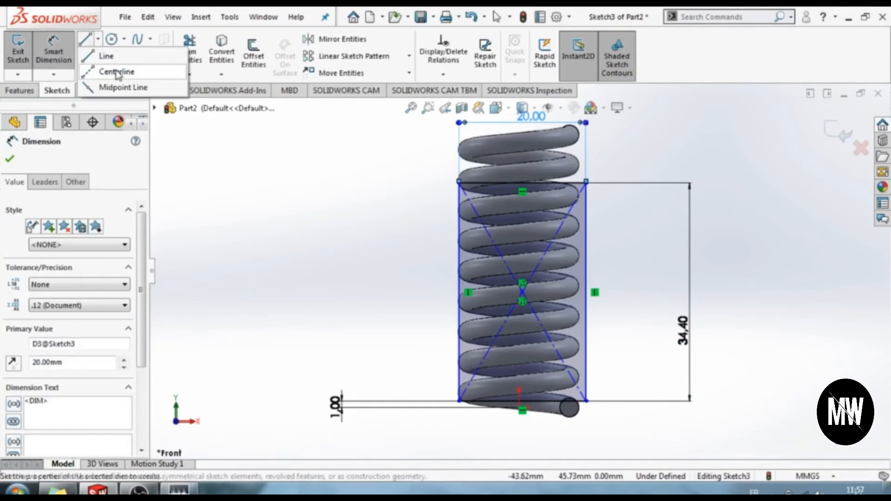
{"action": "left_click", "coordinate": [116, 73]}
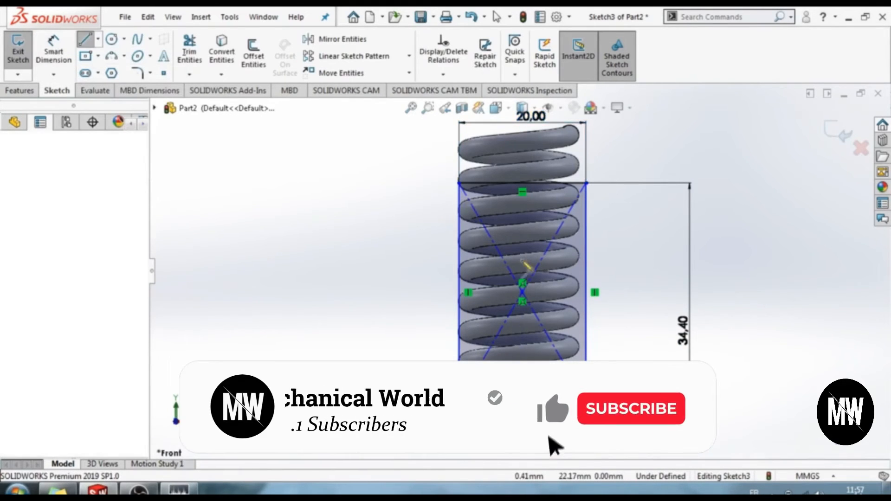
{"action": "left_click", "coordinate": [518, 407]}
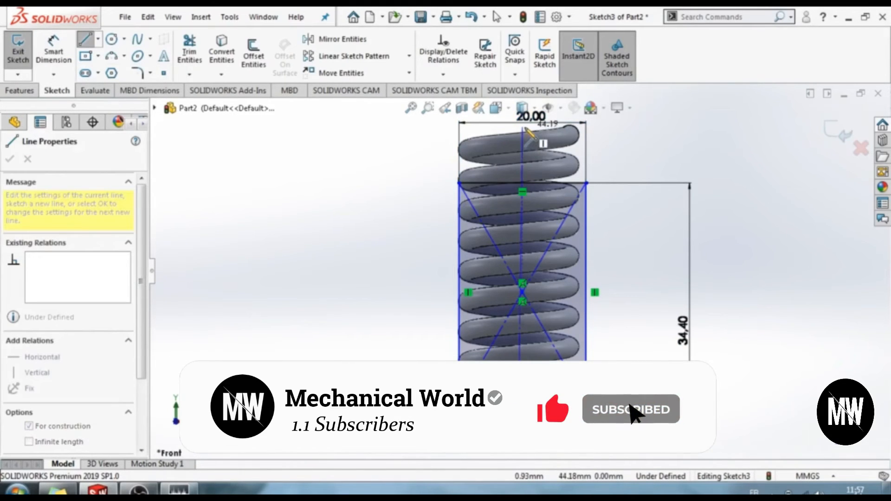
{"action": "left_click", "coordinate": [523, 126]}
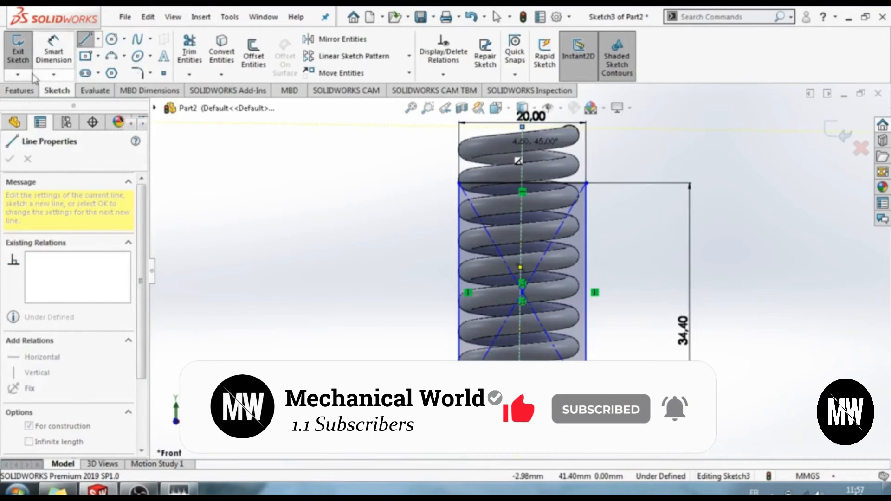
{"action": "key", "text": "Escape"}
- Make the rectangle's left and right edges symmetric about the centerline
{"action": "left_click", "coordinate": [460, 237]}
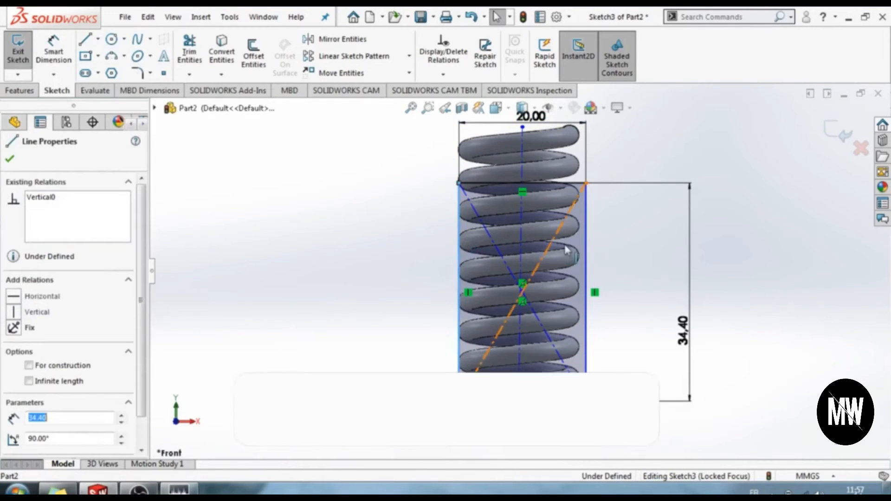
{"action": "left_click", "coordinate": [586, 252], "text": "ctrl"}
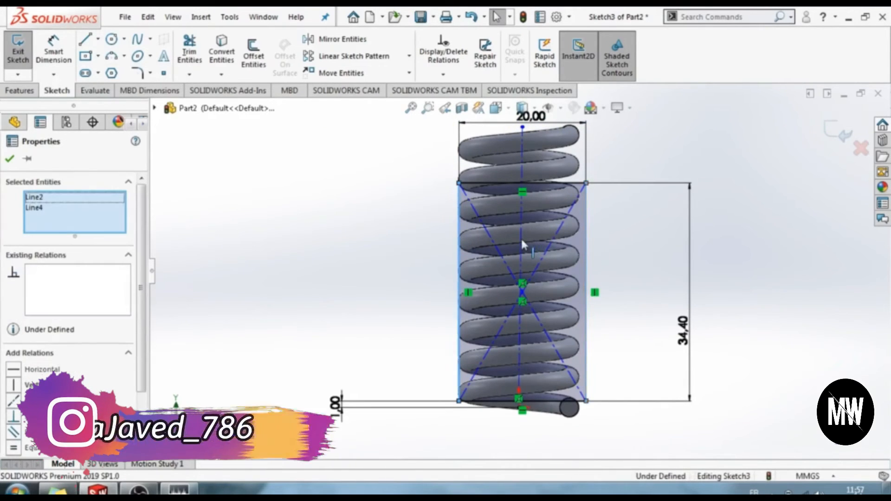
{"action": "left_click", "coordinate": [522, 236], "text": "ctrl"}
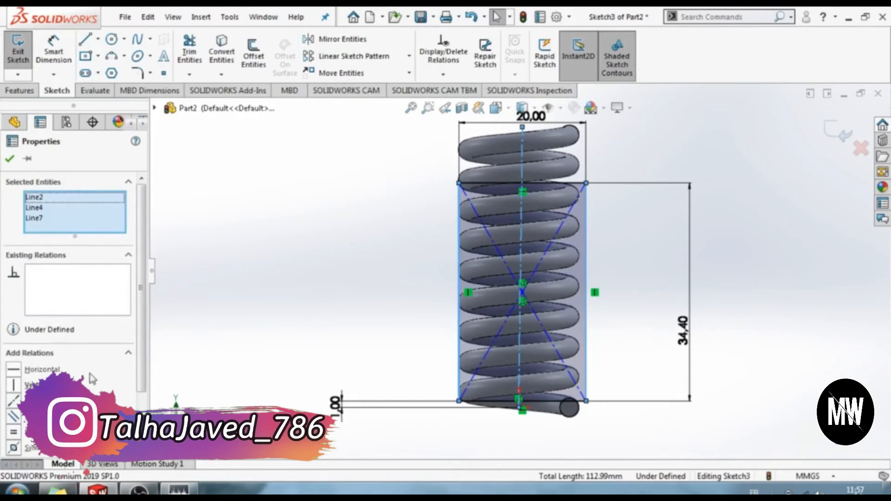
{"action": "scroll", "coordinate": [144, 359], "scroll_direction": "down", "scroll_amount": 3}
{"action": "left_click", "coordinate": [42, 376]}
{"action": "left_click", "coordinate": [298, 256]}
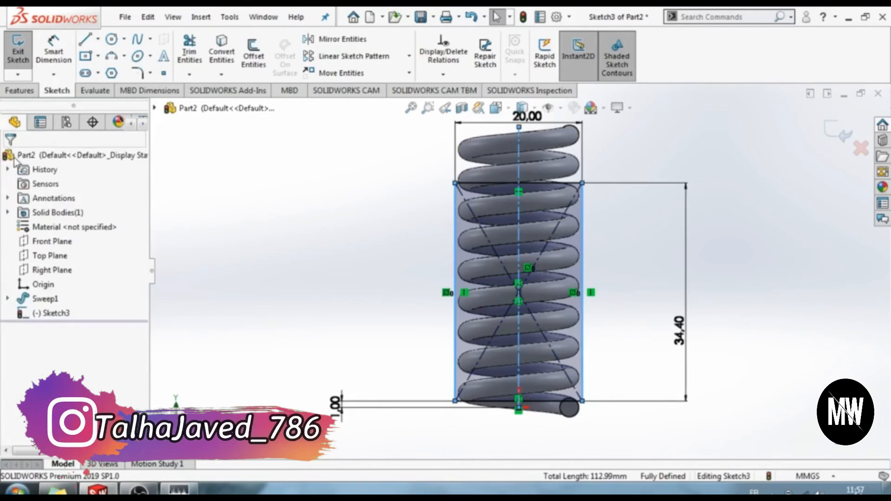
- Close the rectangle sketch and start an Extruded Cut from it with the Mid Plane end condition
{"action": "scroll", "coordinate": [297, 256], "scroll_direction": "up", "scroll_amount": 1}
{"action": "left_click", "coordinate": [20, 61]}
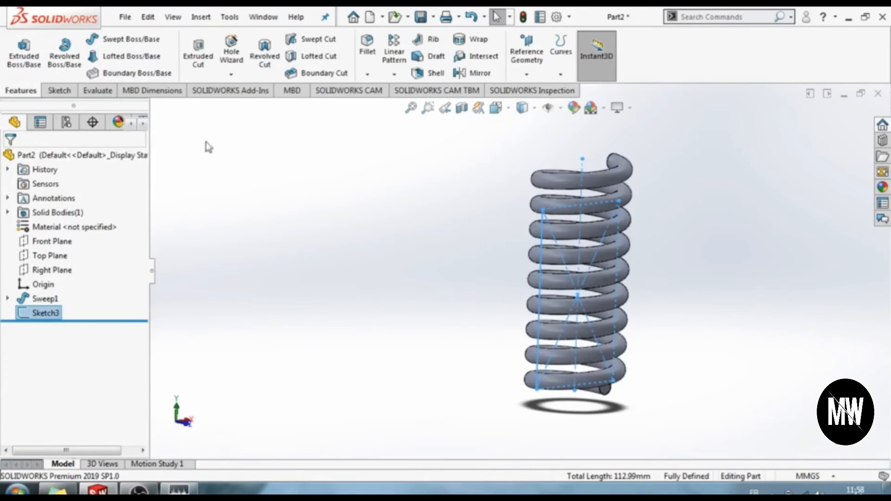
{"action": "left_click", "coordinate": [198, 65]}
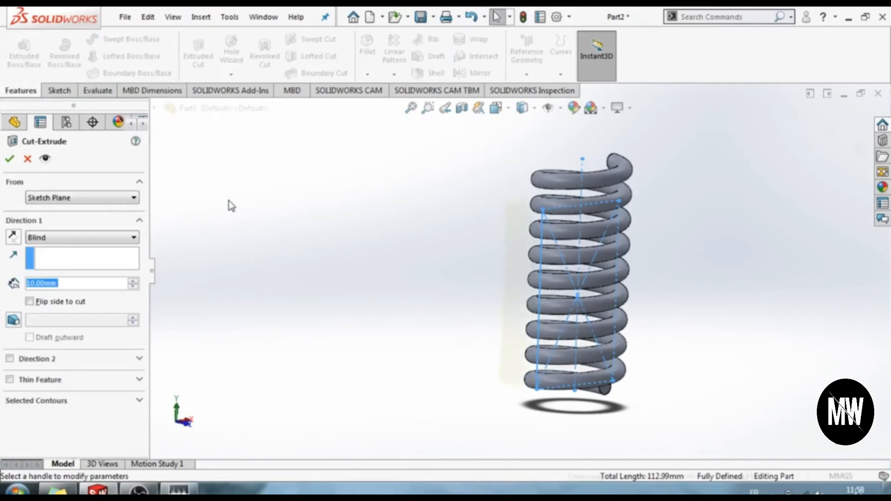
{"action": "left_click", "coordinate": [94, 240]}
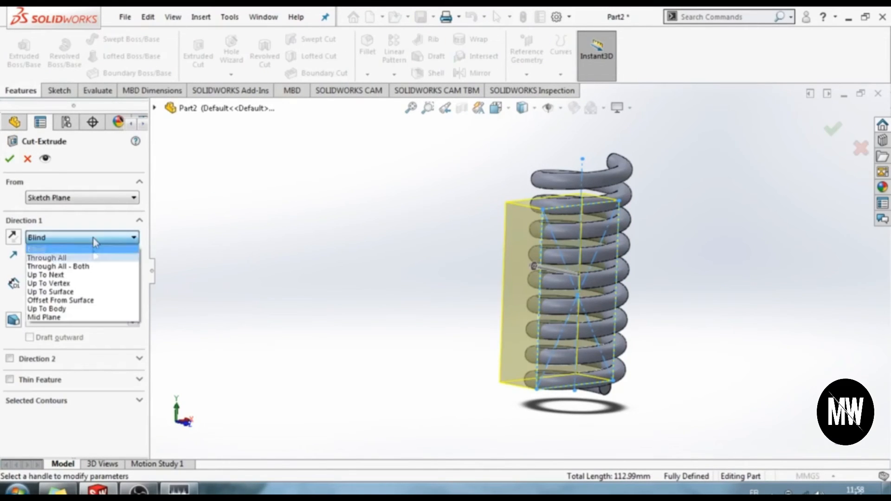
{"action": "left_click", "coordinate": [96, 318]}
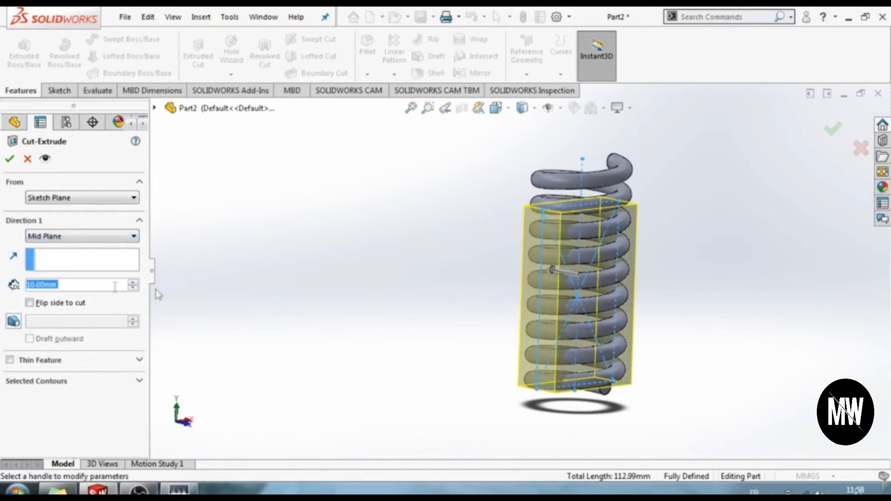
- Set the cut depth to 25 mm and flip the side to cut, trimming the spring ends outside the rectangle
{"action": "type", "text": "25"}
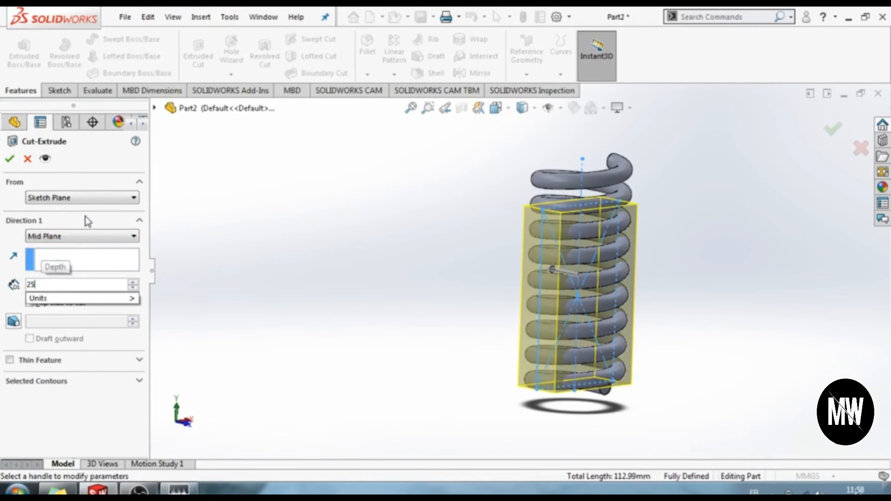
{"action": "key", "text": "Return"}
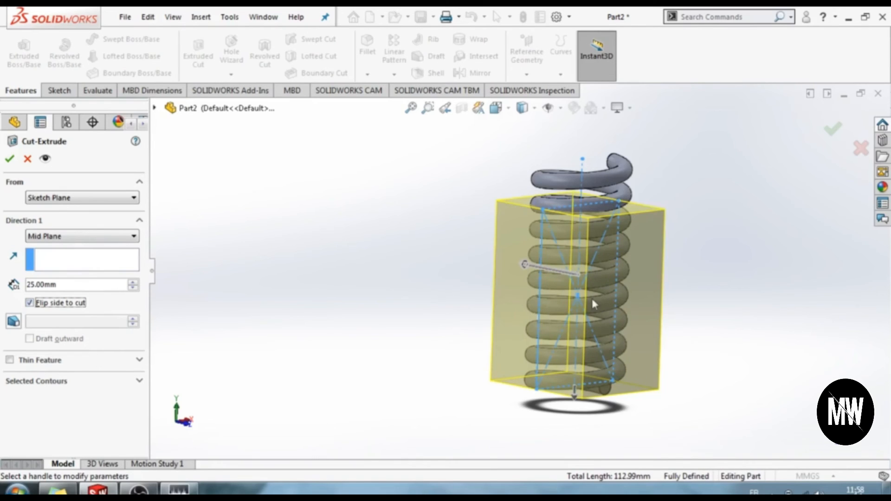
{"action": "middle_click_drag", "start_coordinate": [593, 305], "coordinate": [585, 290]}
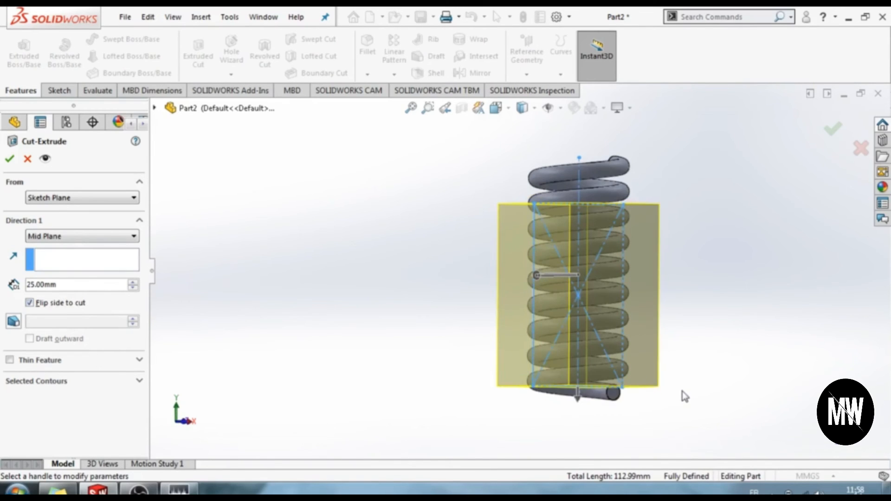
{"action": "left_click", "coordinate": [9, 160]}
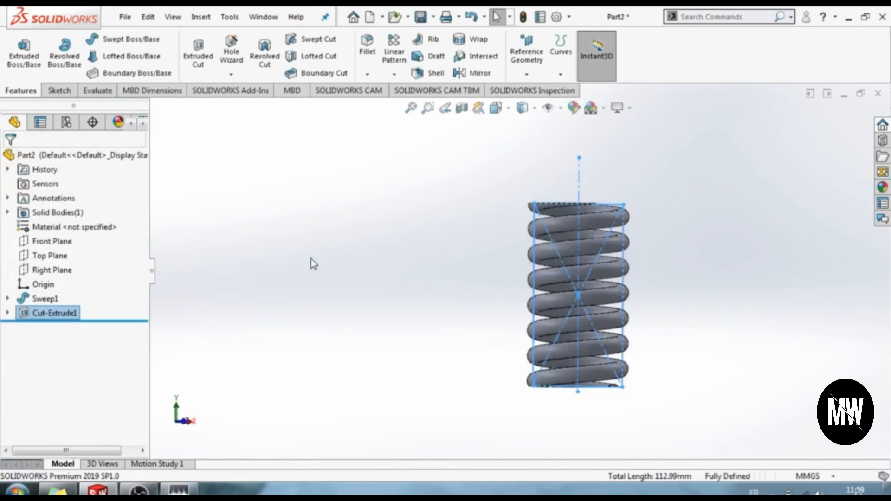
{"action": "scroll", "coordinate": [695, 295], "scroll_direction": "down", "scroll_amount": 2}
{"action": "left_click", "coordinate": [671, 306]}
{"action": "middle_click_drag", "start_coordinate": [658, 328], "coordinate": [666, 354]}
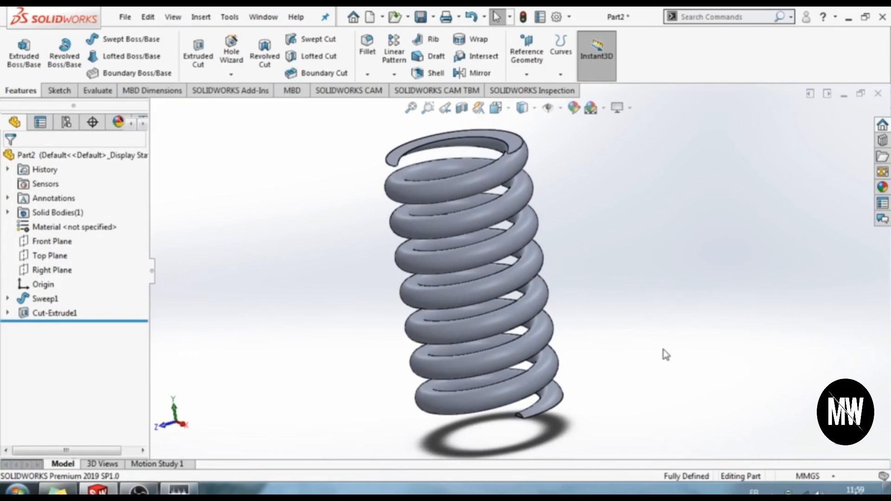